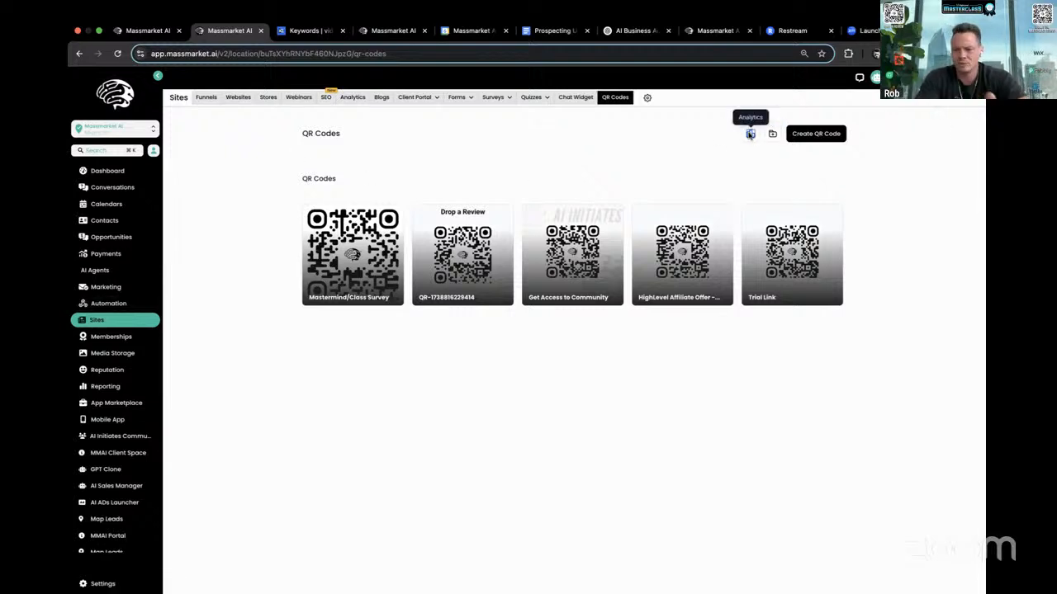
- Examine the scan analytics for the QR codes and return to the QR Codes list
click(749, 134)
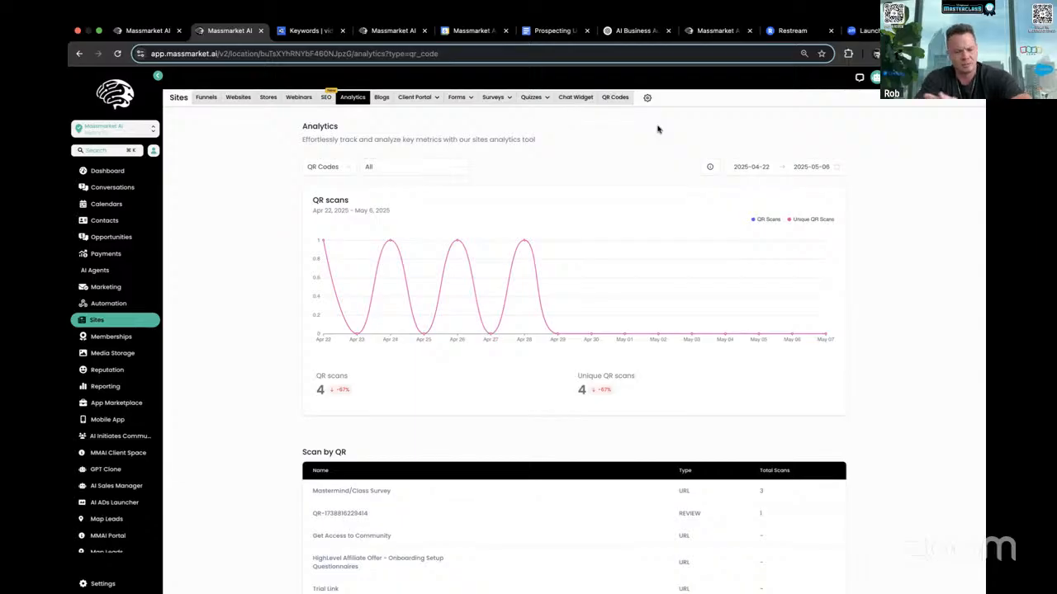
scroll(621, 251, down, 1)
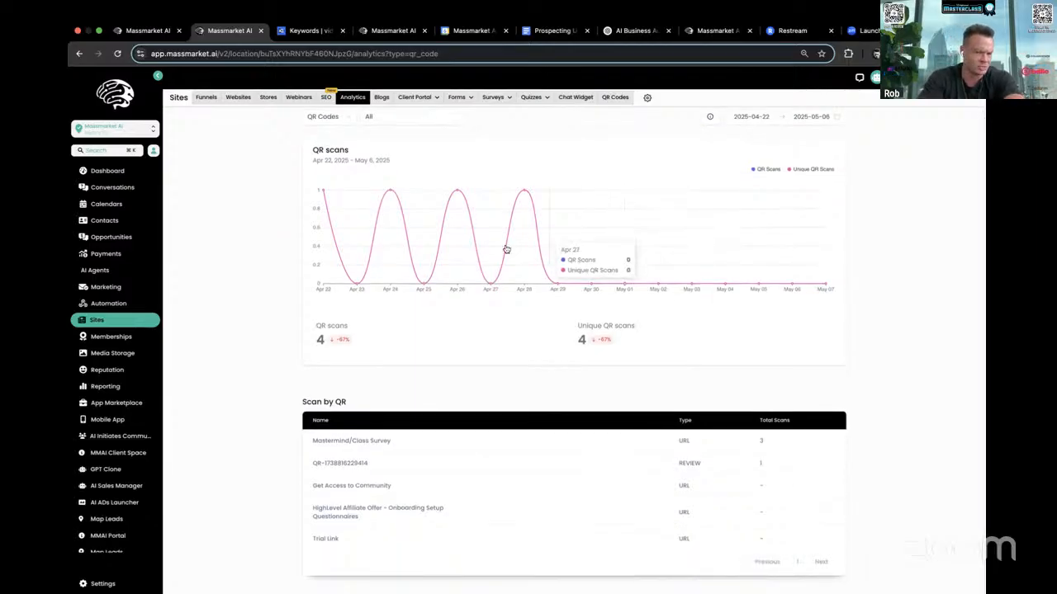
click(615, 96)
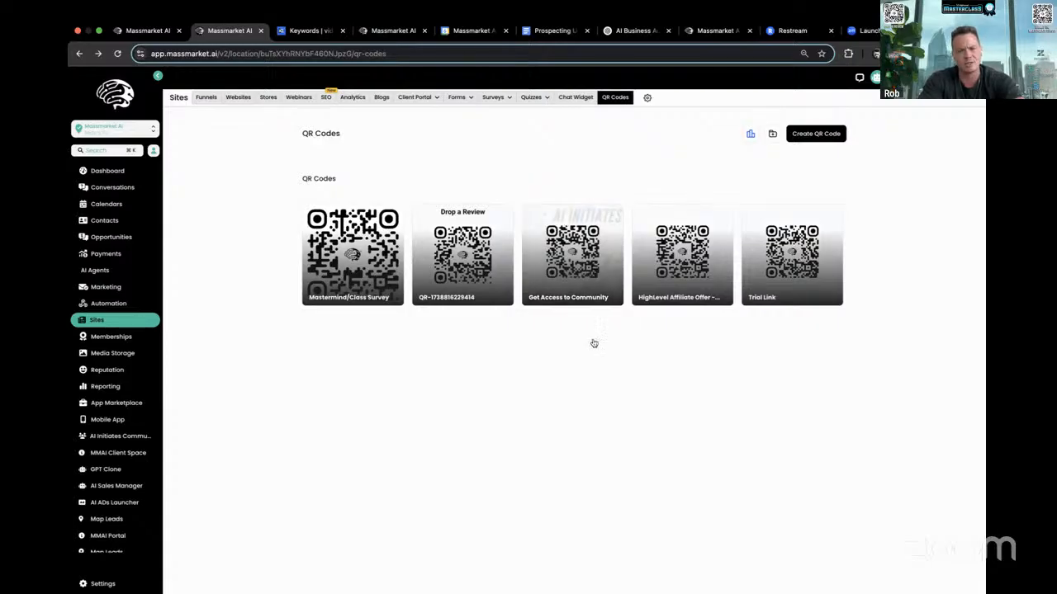
- Start a new QR code, examine the payment links offered for the Payment type, and go back to the type selection
click(816, 134)
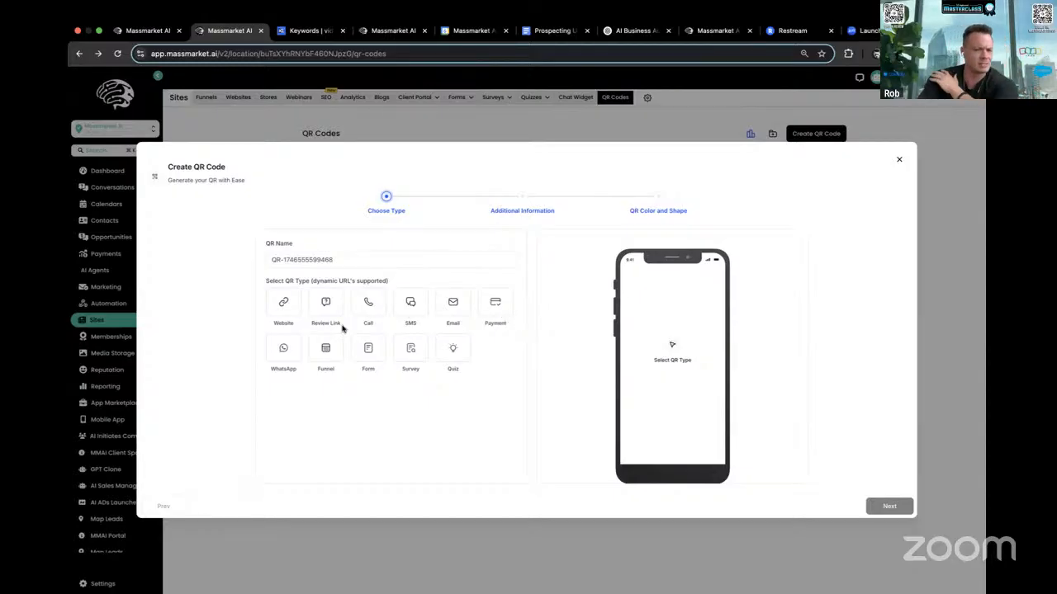
click(499, 307)
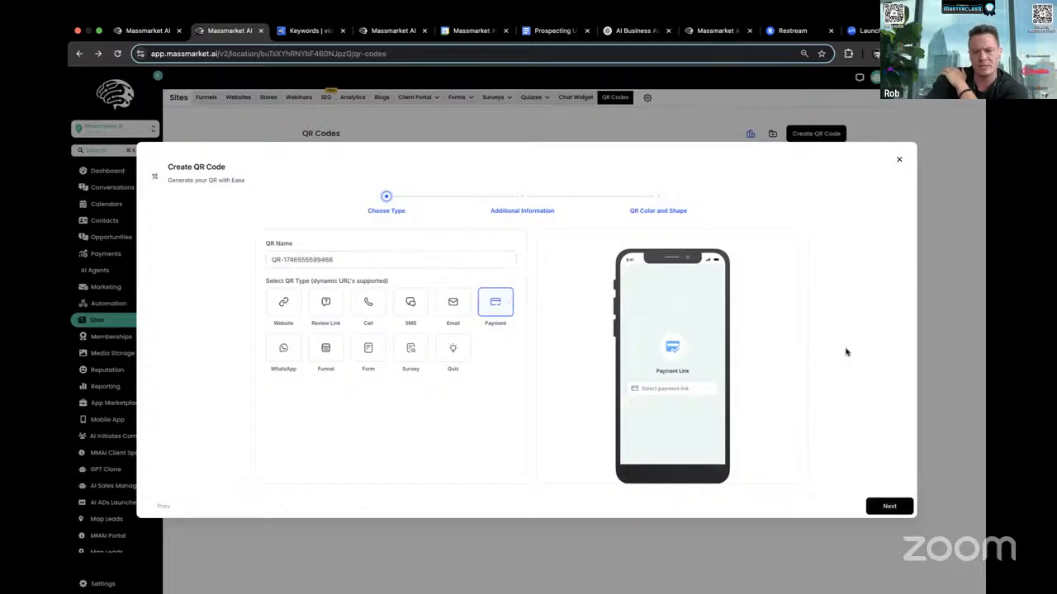
click(889, 505)
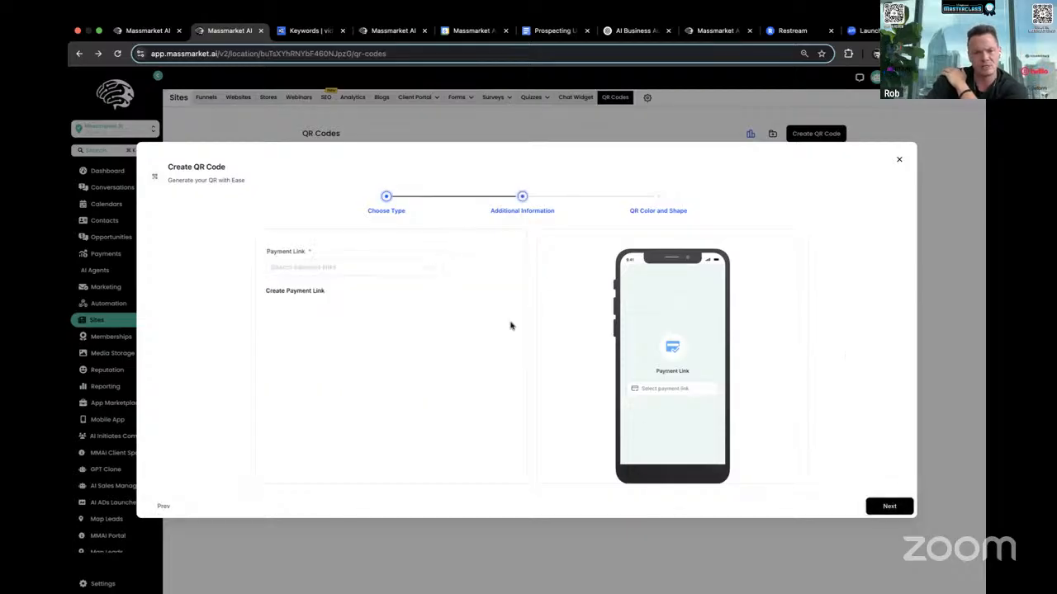
click(337, 270)
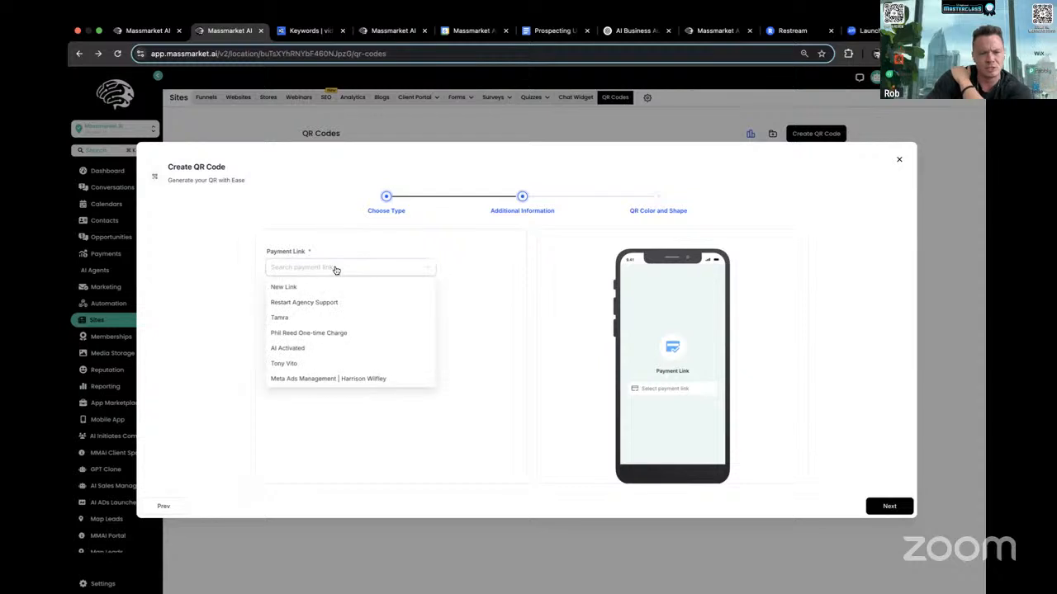
click(485, 273)
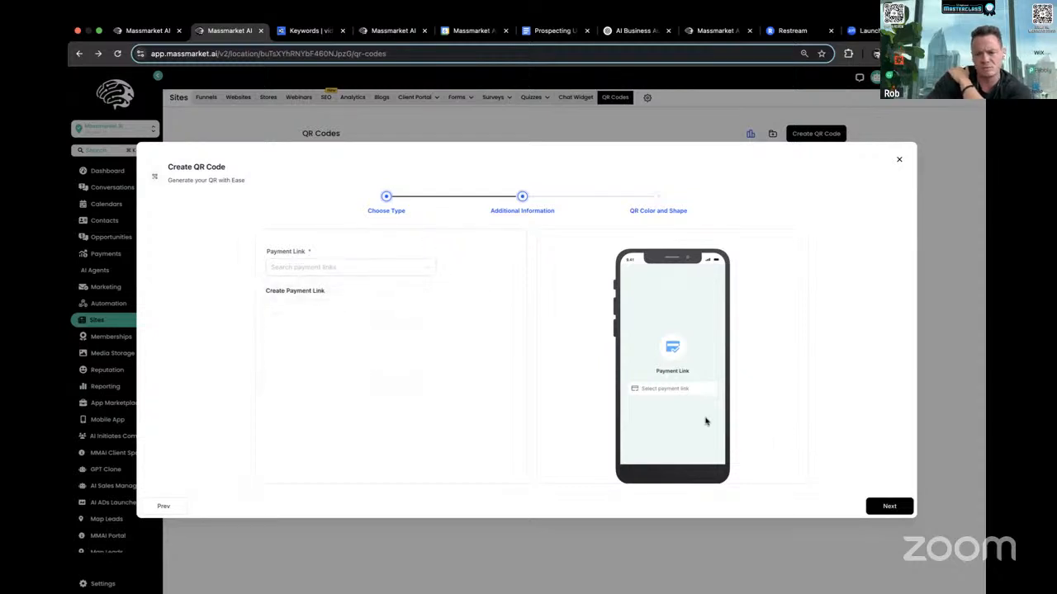
click(164, 505)
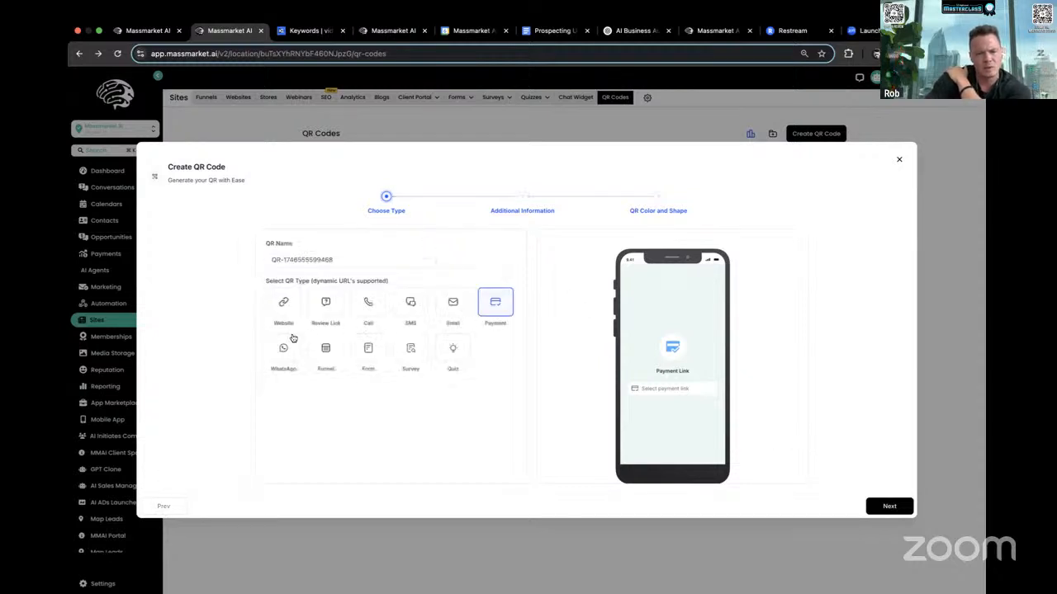
- Set the QR code type to Call and enter the phone number it should dial
click(327, 307)
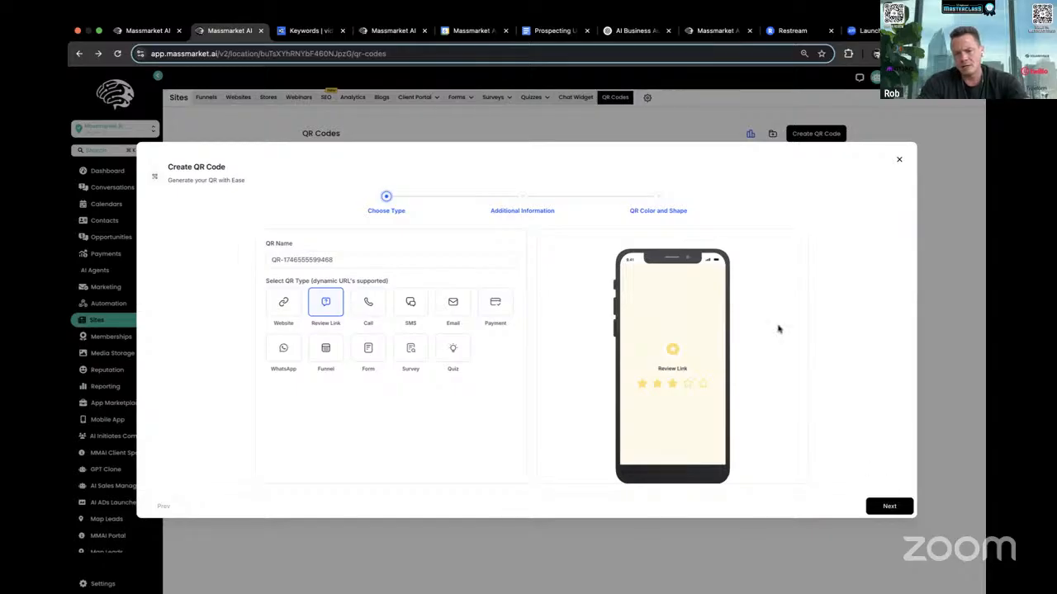
click(281, 299)
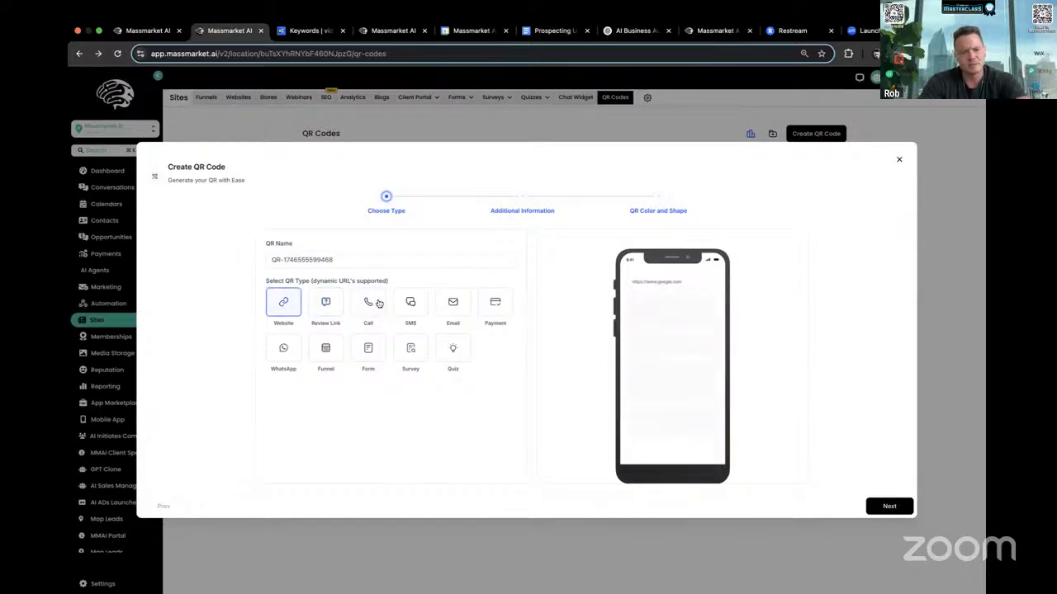
click(375, 302)
click(885, 503)
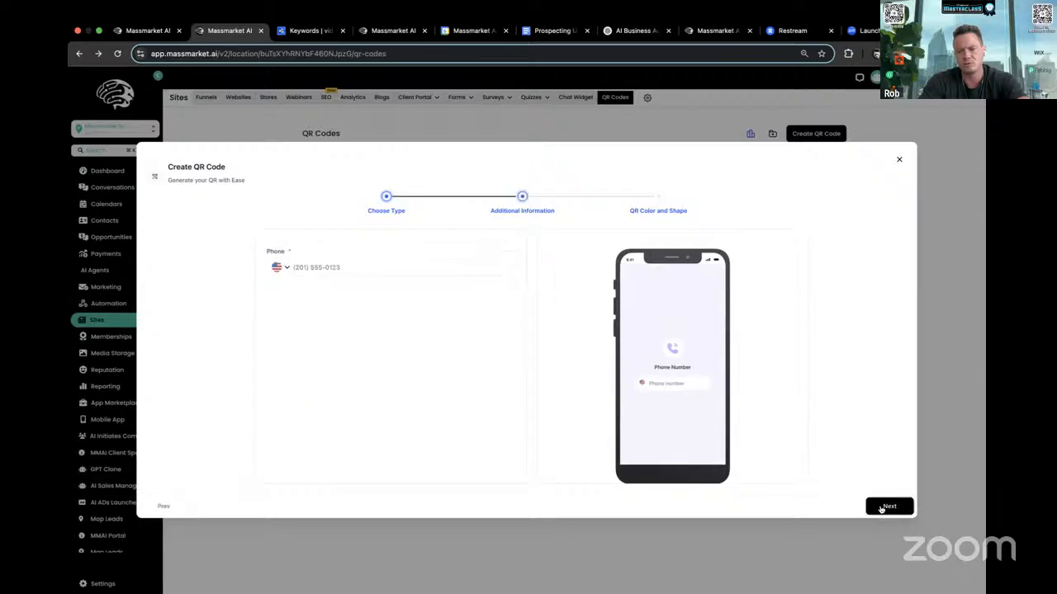
click(373, 270)
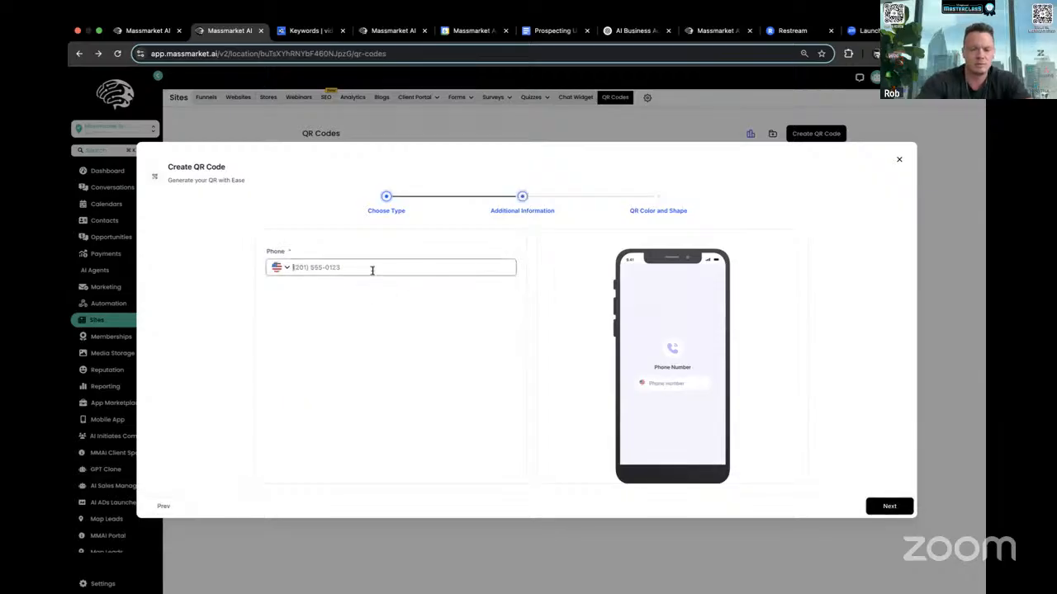
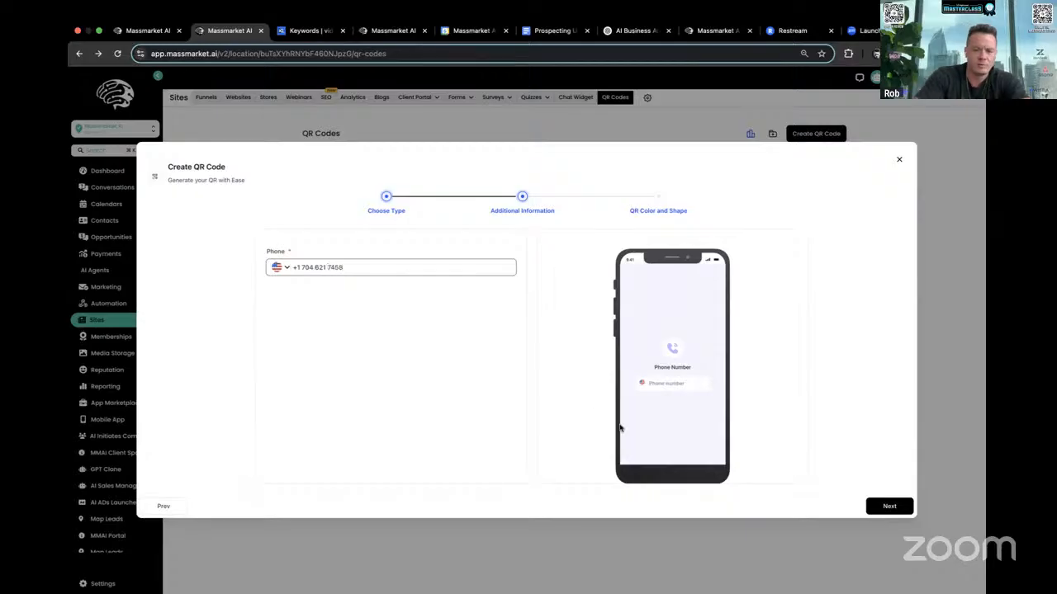
click(891, 506)
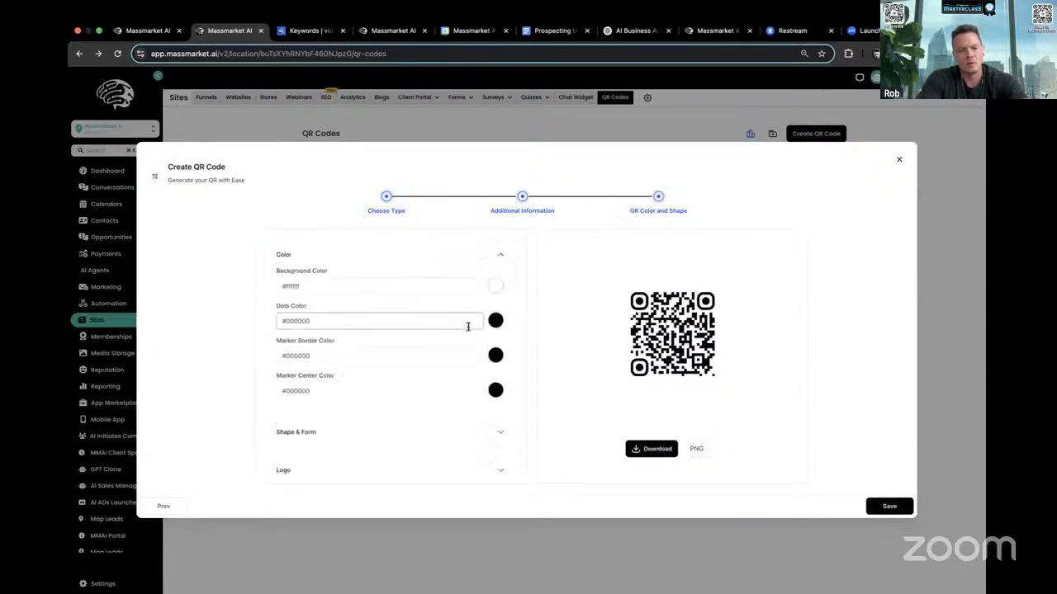
- Examine the Logo and Page Background customization options for the Call QR code
scroll(442, 299, down, 1)
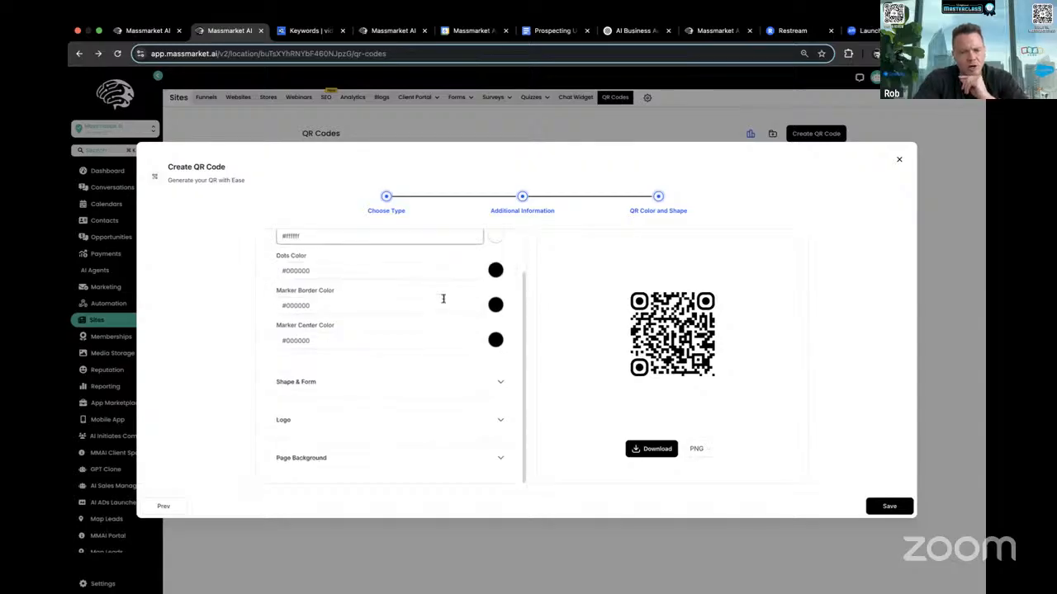
click(501, 420)
scroll(505, 462, down, 1)
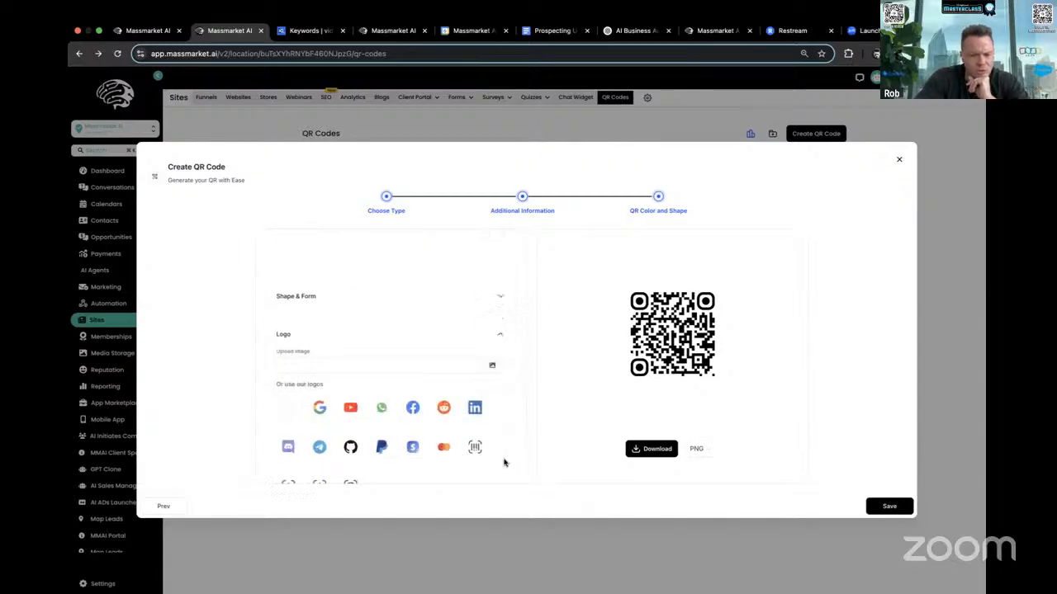
scroll(503, 462, down, 2)
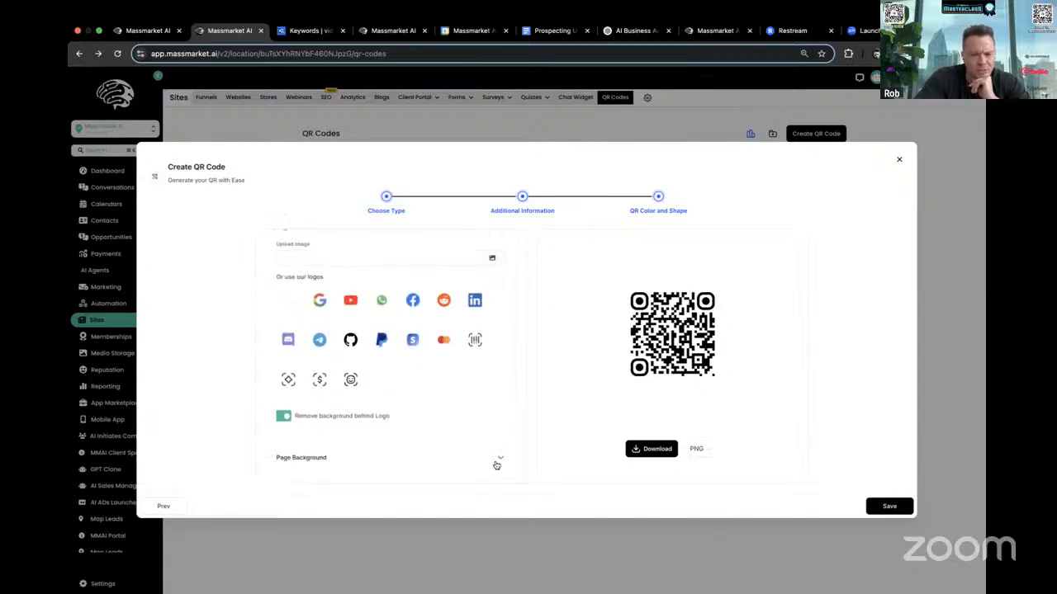
click(498, 459)
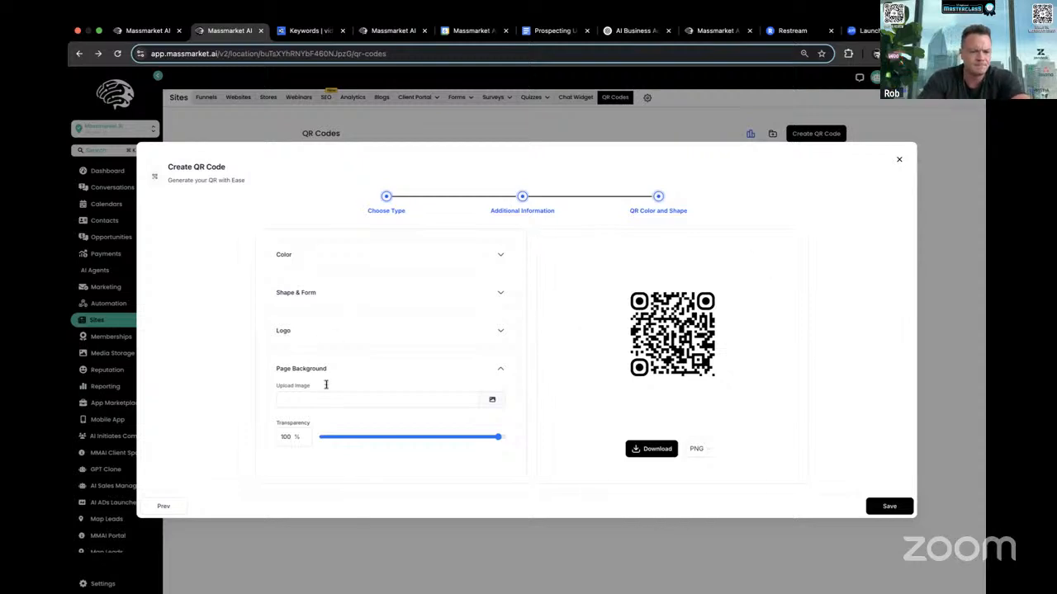
click(500, 331)
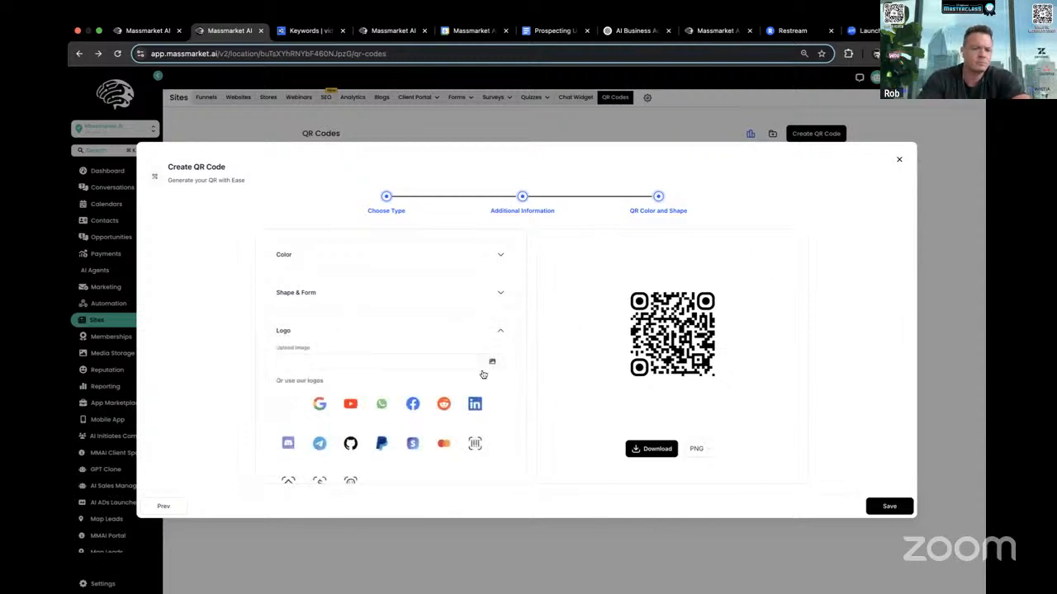
scroll(483, 374, down, 3)
scroll(359, 353, up, 1)
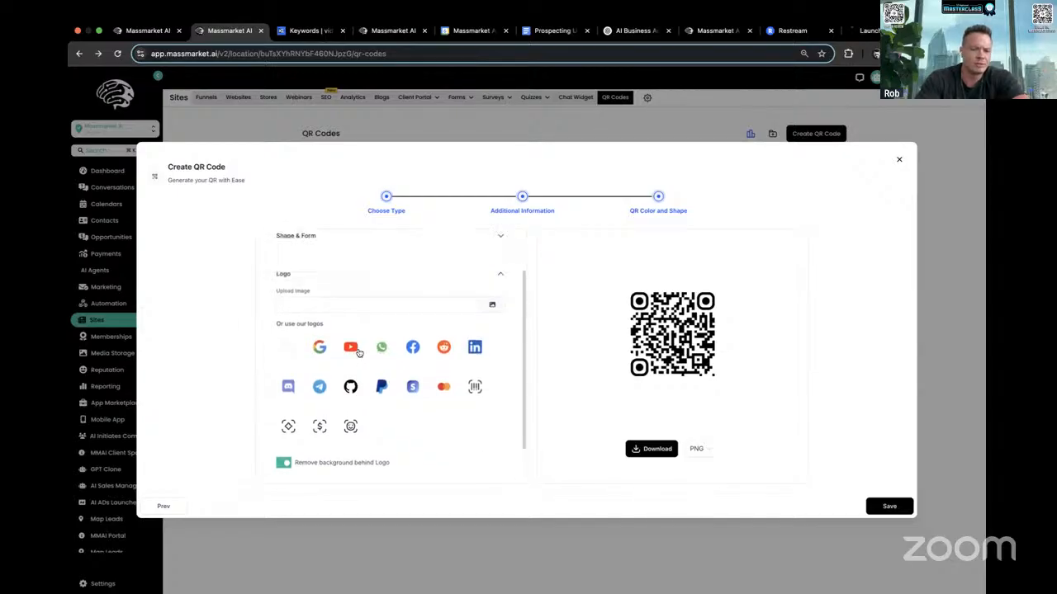
scroll(413, 347, up, 2)
- Compare the dot styles for the QR code's shape and settle on the second style
click(499, 294)
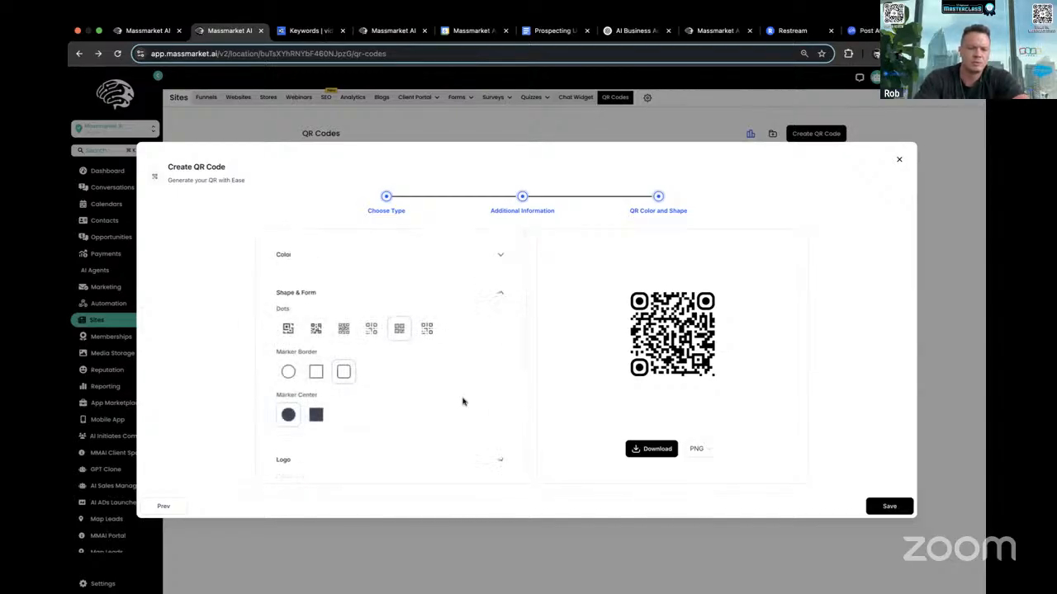
click(341, 331)
click(371, 332)
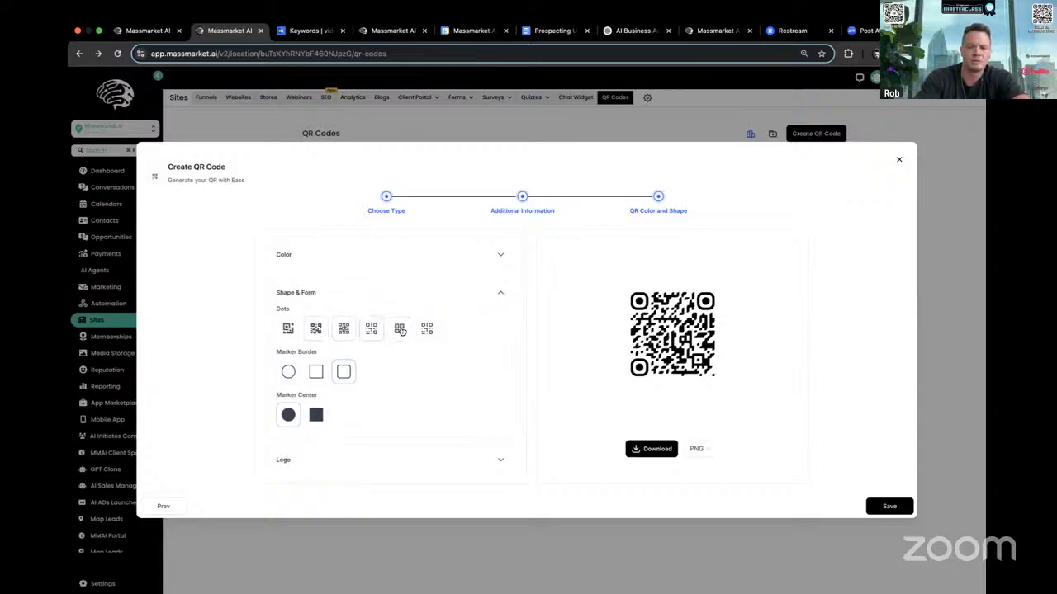
click(401, 331)
click(427, 330)
click(399, 334)
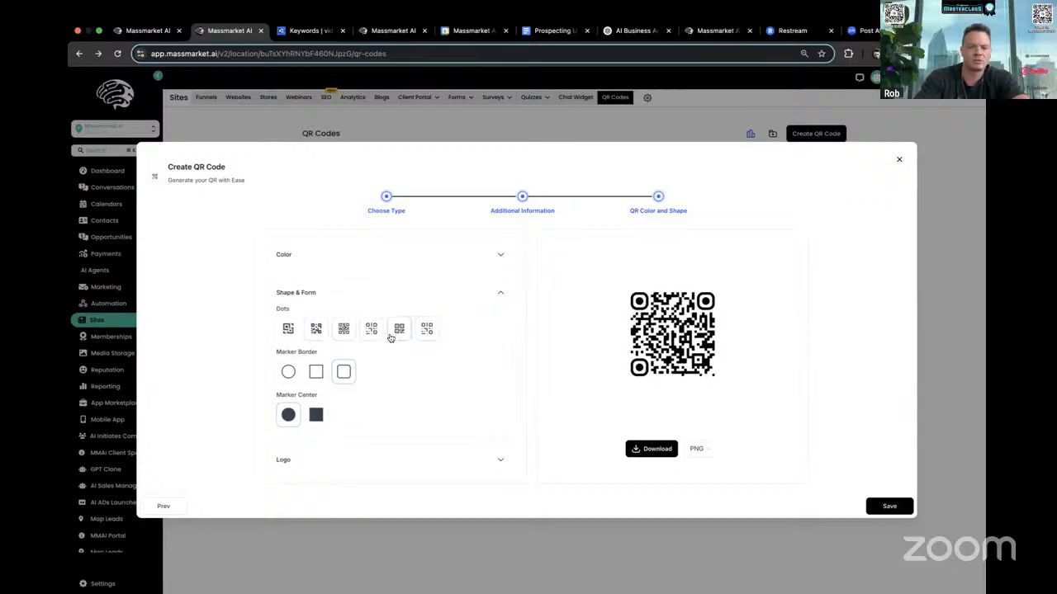
click(292, 330)
click(319, 328)
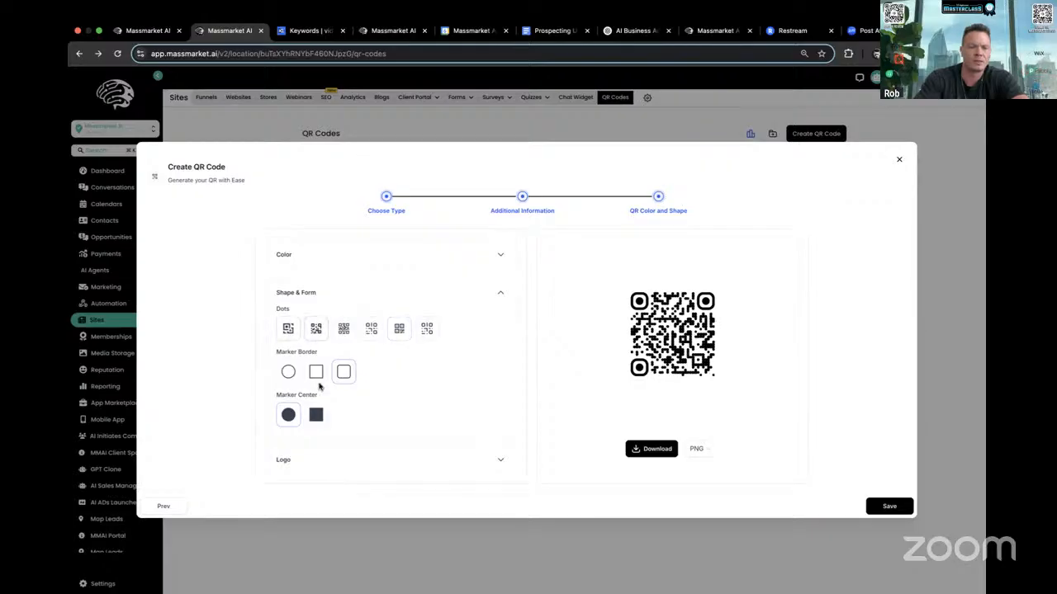
- Set the QR code's marker border to the sharp-cornered square and its marker center to the circle
click(288, 371)
click(345, 373)
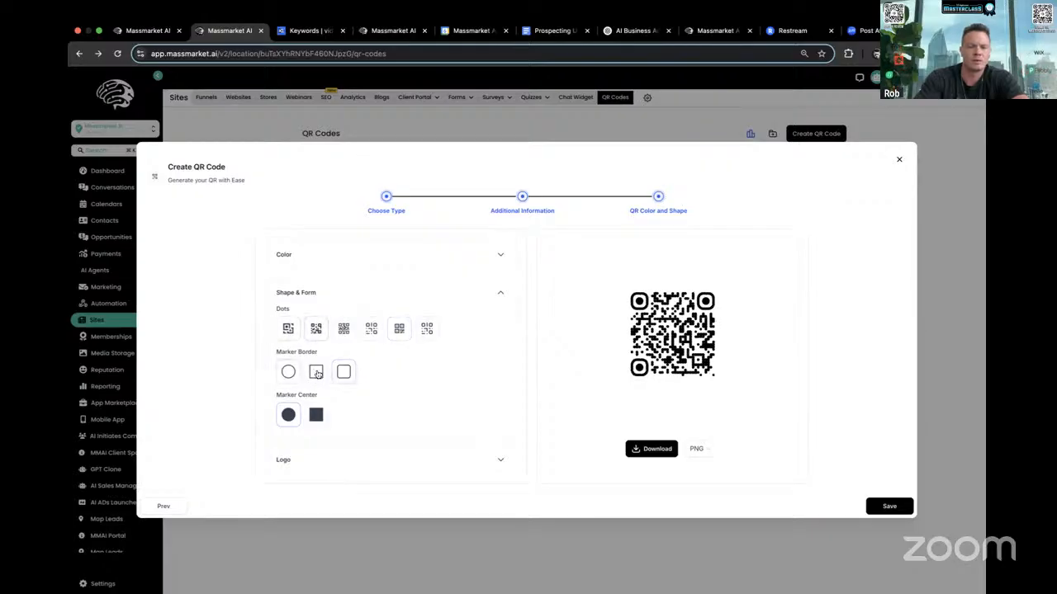
click(317, 373)
click(289, 416)
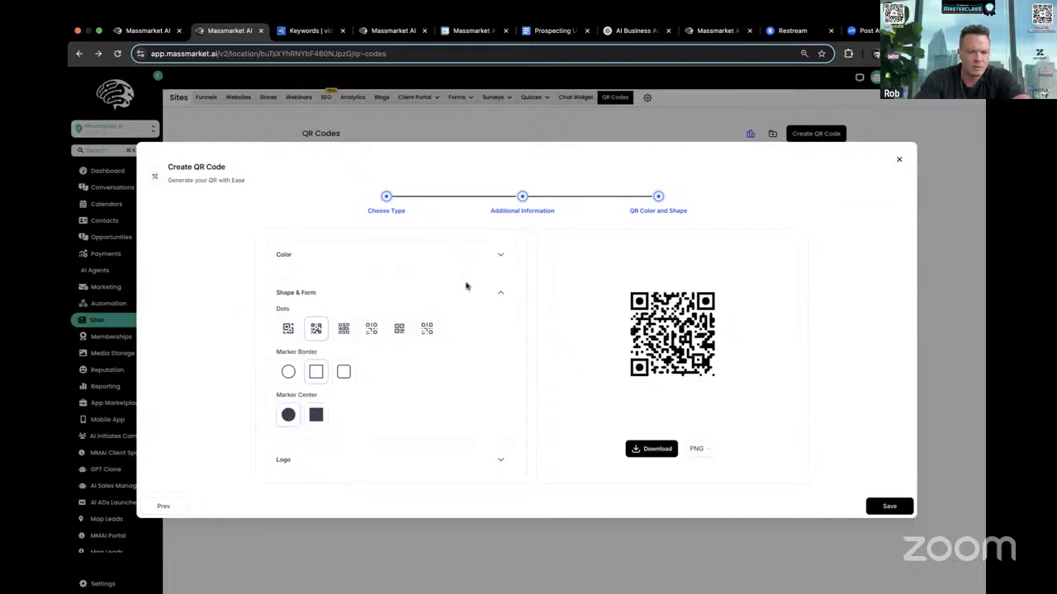
- Check the QR code's color settings and download formats, and save the code to the QR Codes list
click(501, 256)
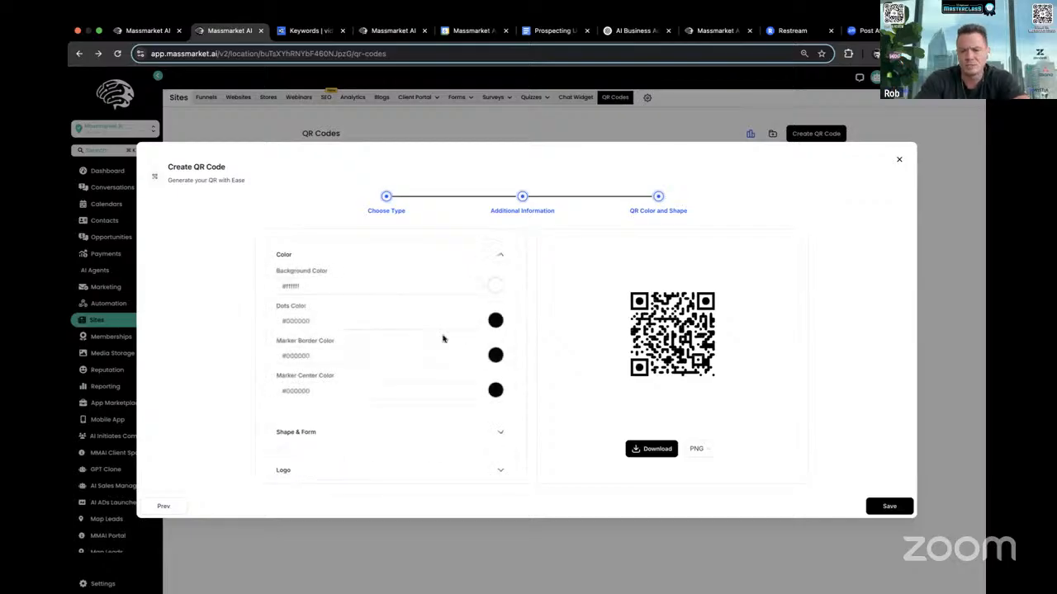
click(304, 361)
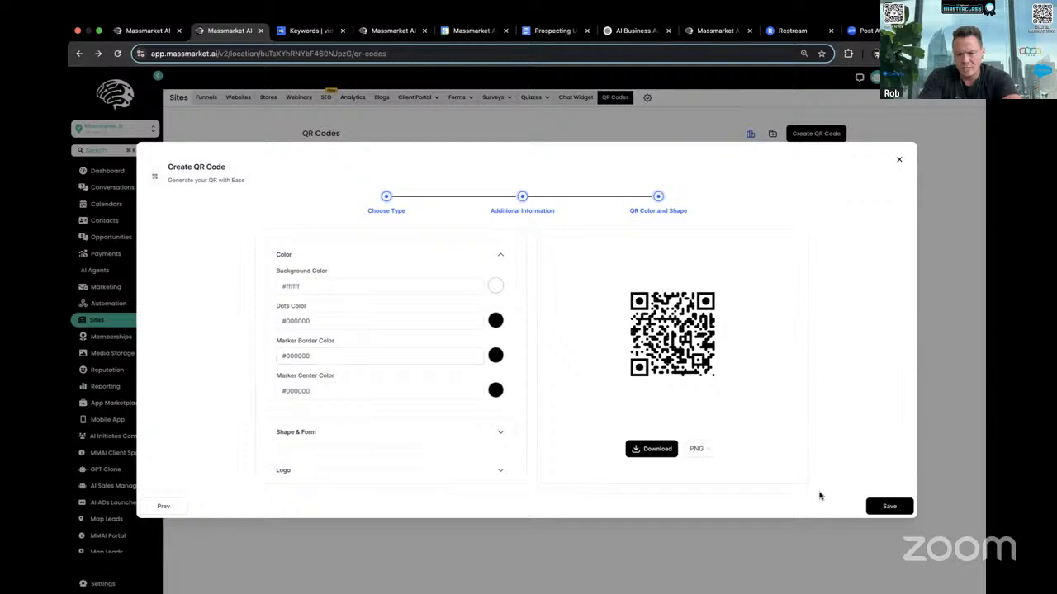
click(698, 449)
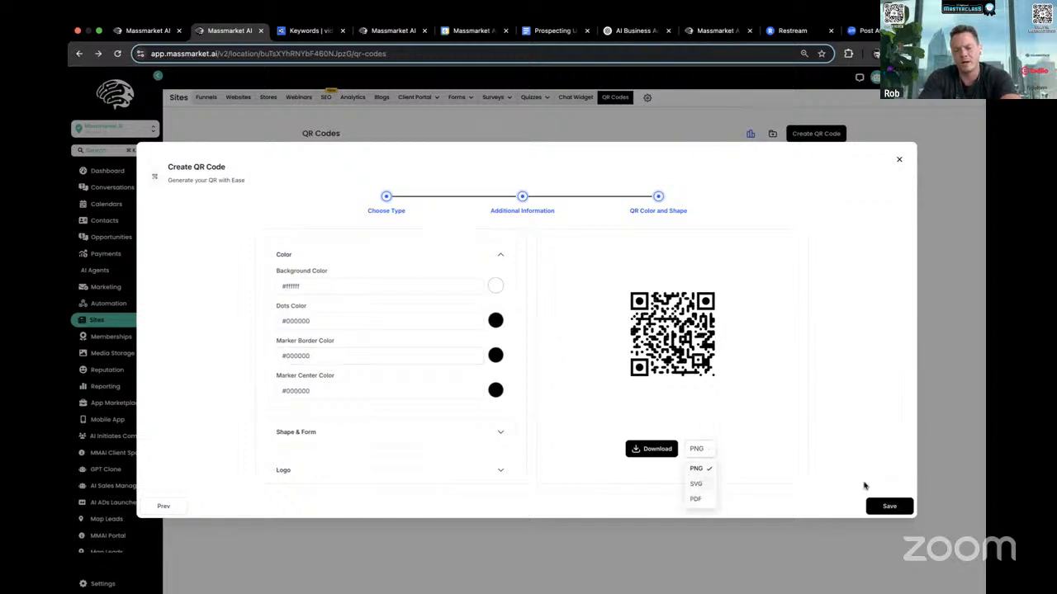
click(775, 390)
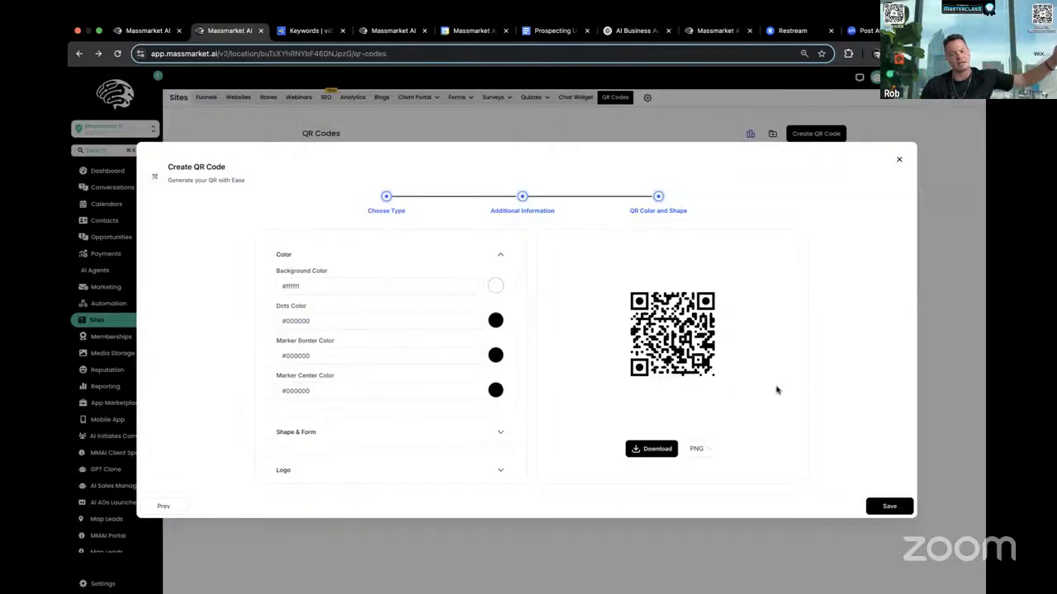
click(899, 509)
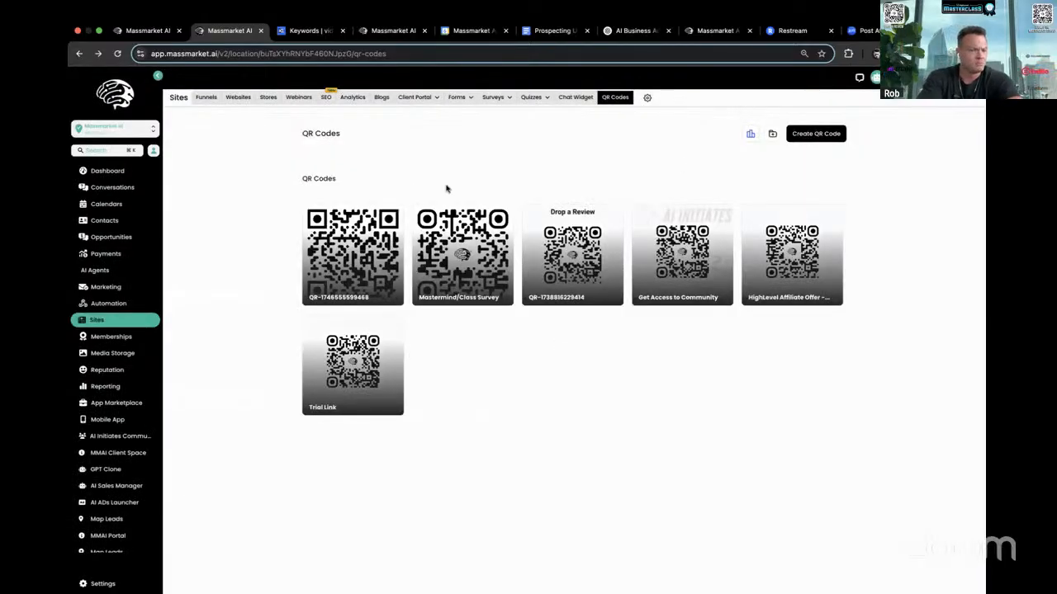
mouse_move(588, 275)
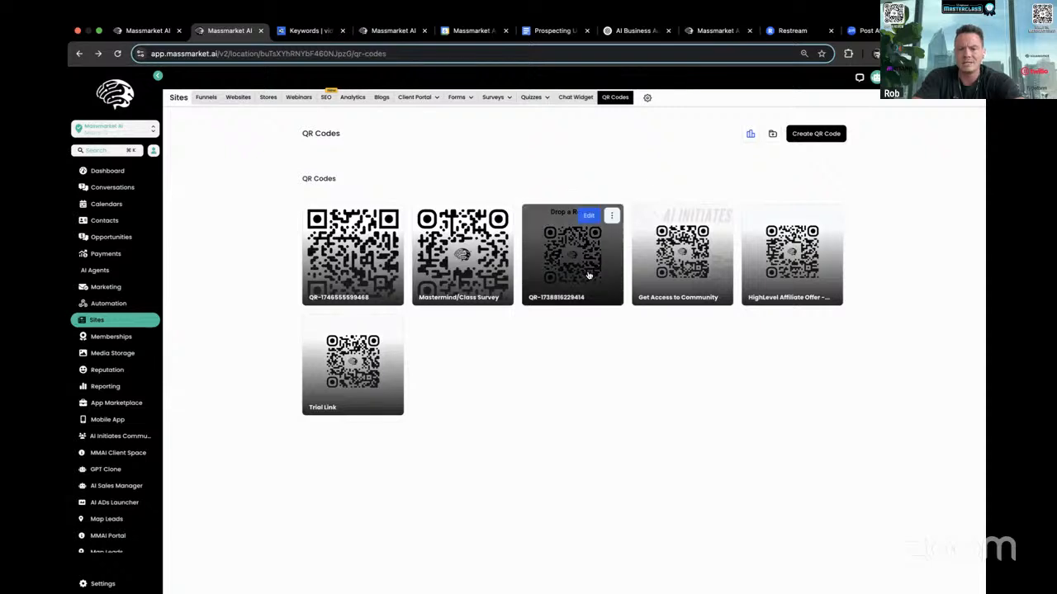